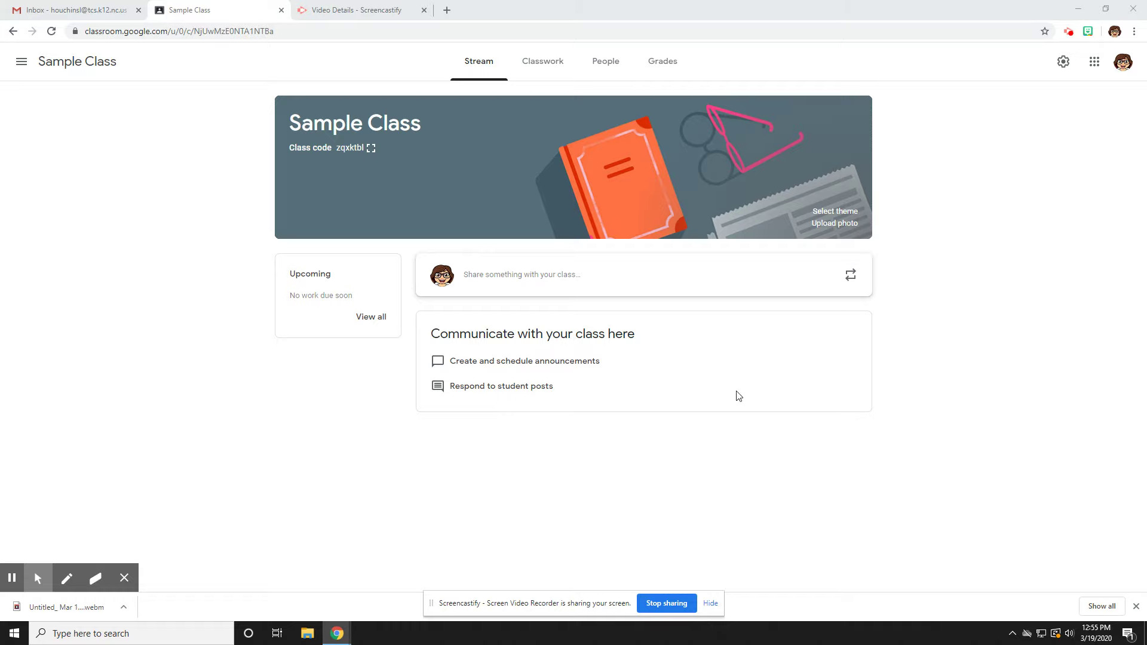
Step: Switch Sample Class to its Classwork page and bring up the new classwork types
{"action": "left_click", "coordinate": [553, 72]}
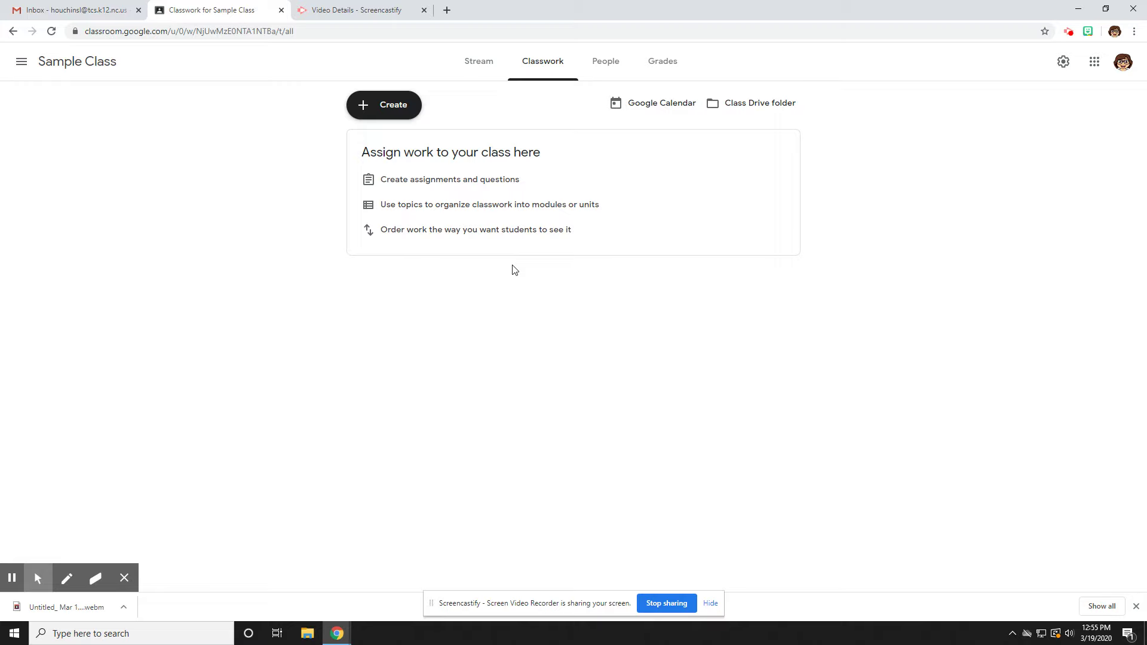
{"action": "left_click", "coordinate": [386, 114]}
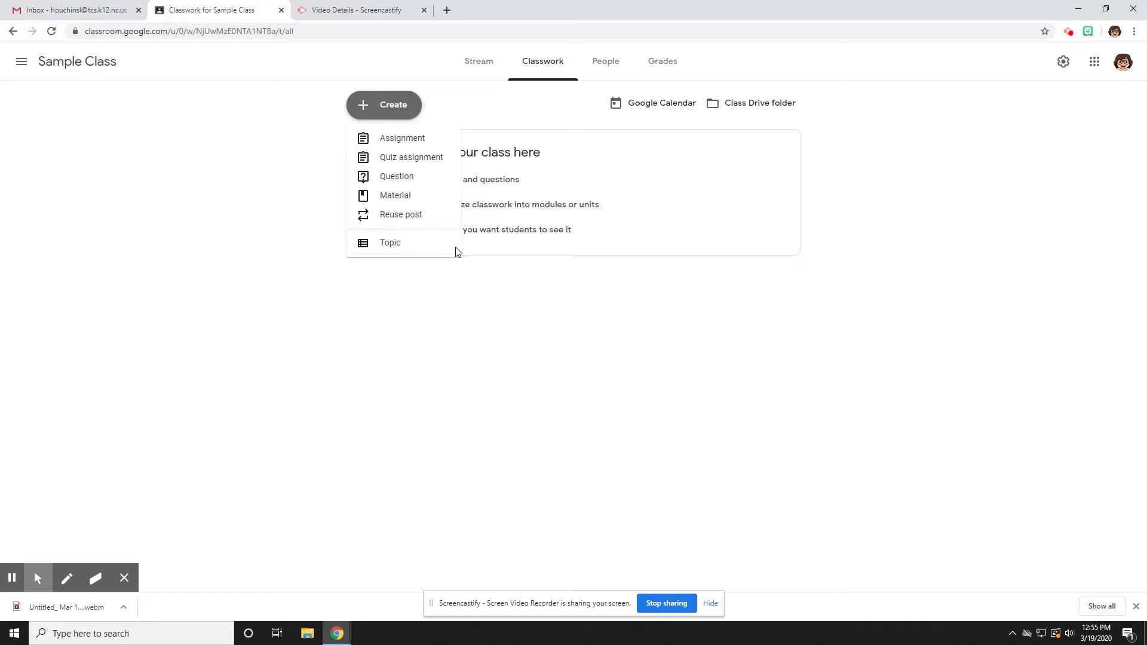
Step: Create an assignment titled 'CNN10 Video and HyperDoc' with instructions 'Watching the video and complete the HyperDoc'
{"action": "left_click", "coordinate": [416, 140]}
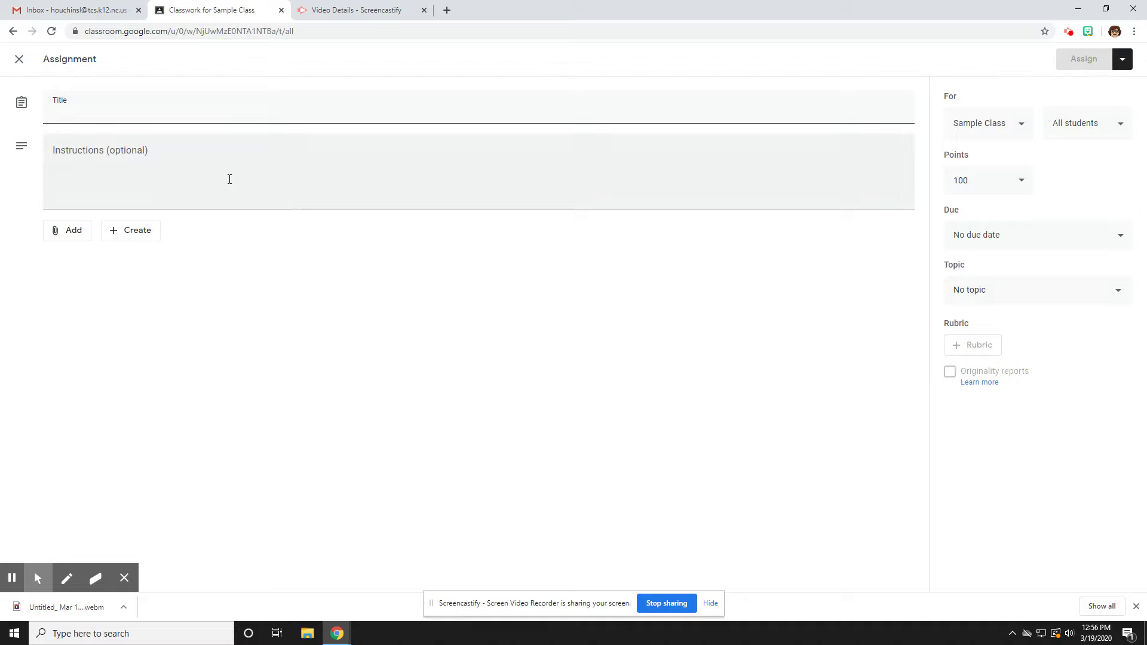
{"action": "type", "text": "CNN"}
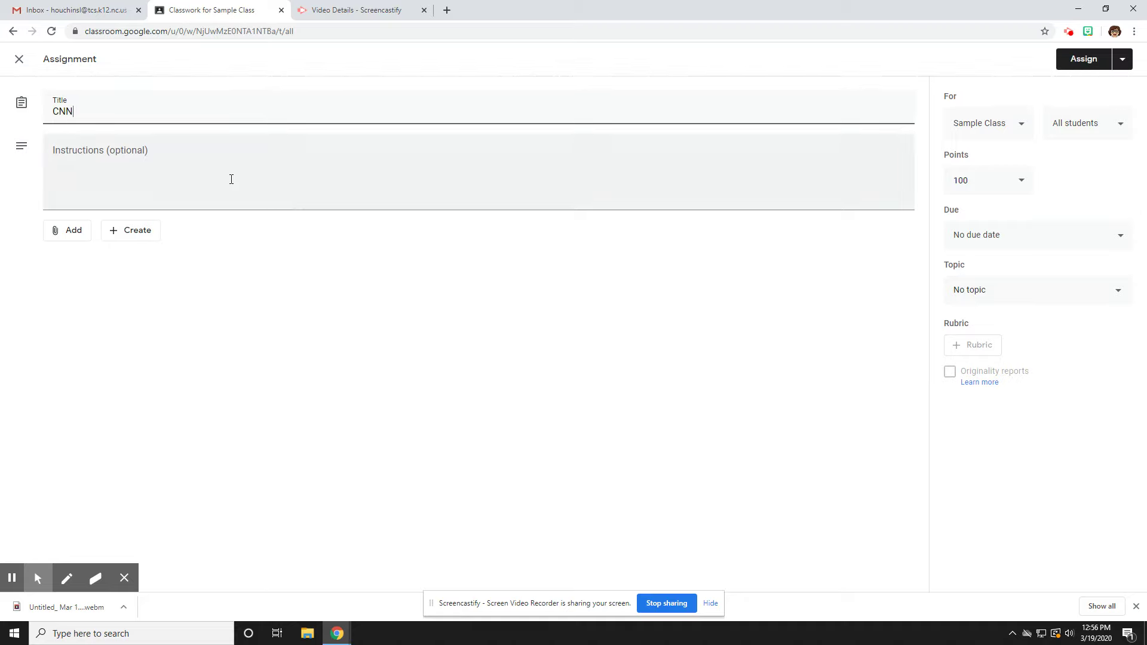
{"action": "type", "text": "10 "}
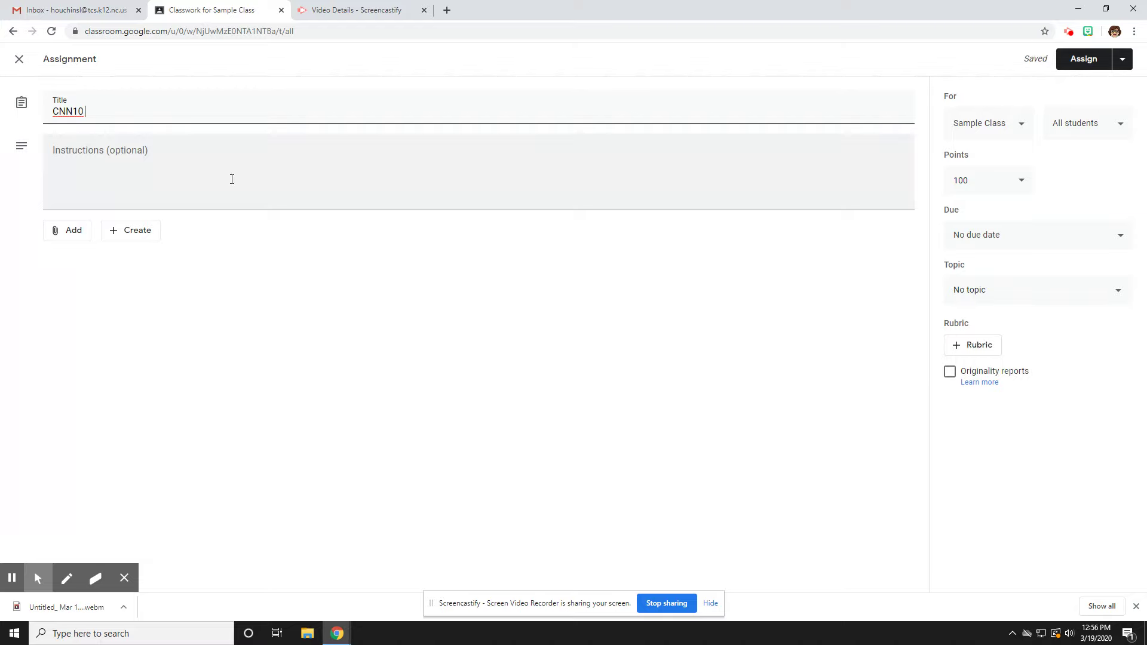
{"action": "type", "text": "Video and HyperDoc"}
{"action": "left_click", "coordinate": [253, 169]}
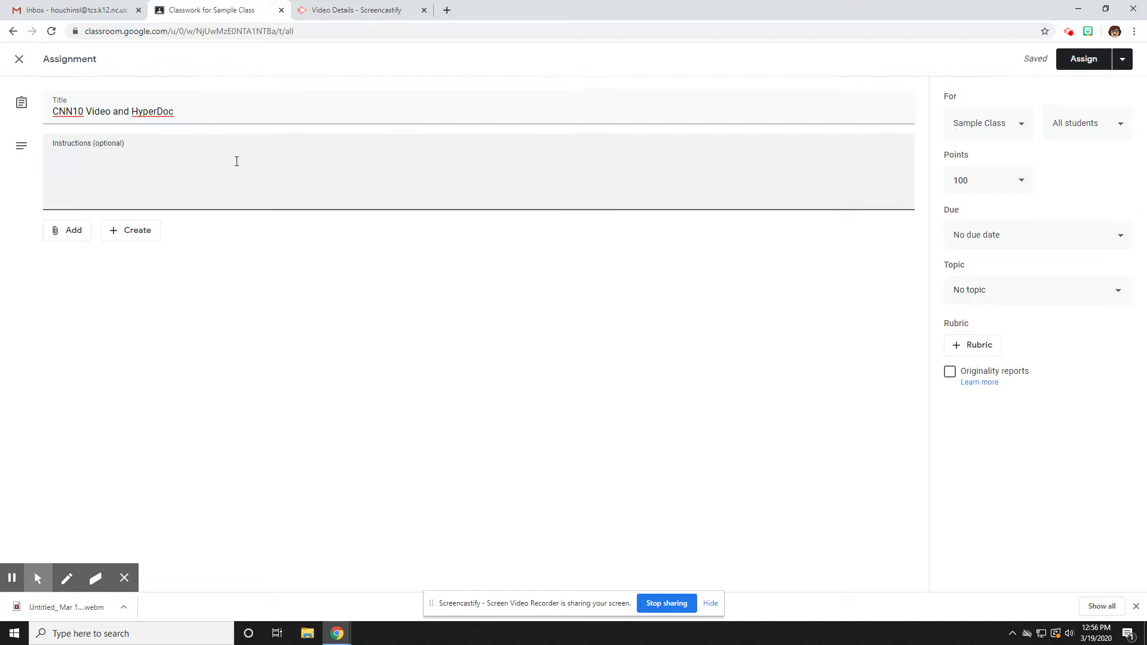
{"action": "type", "text": "Watching the video and com"}
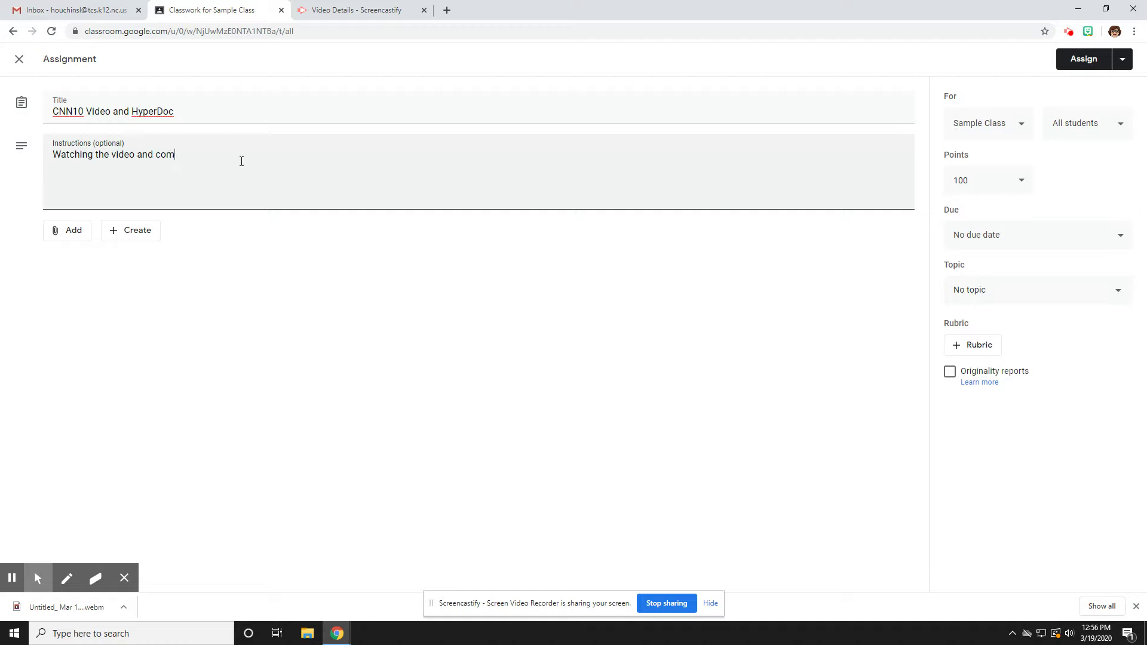
{"action": "type", "text": "plete the HyperDoc"}
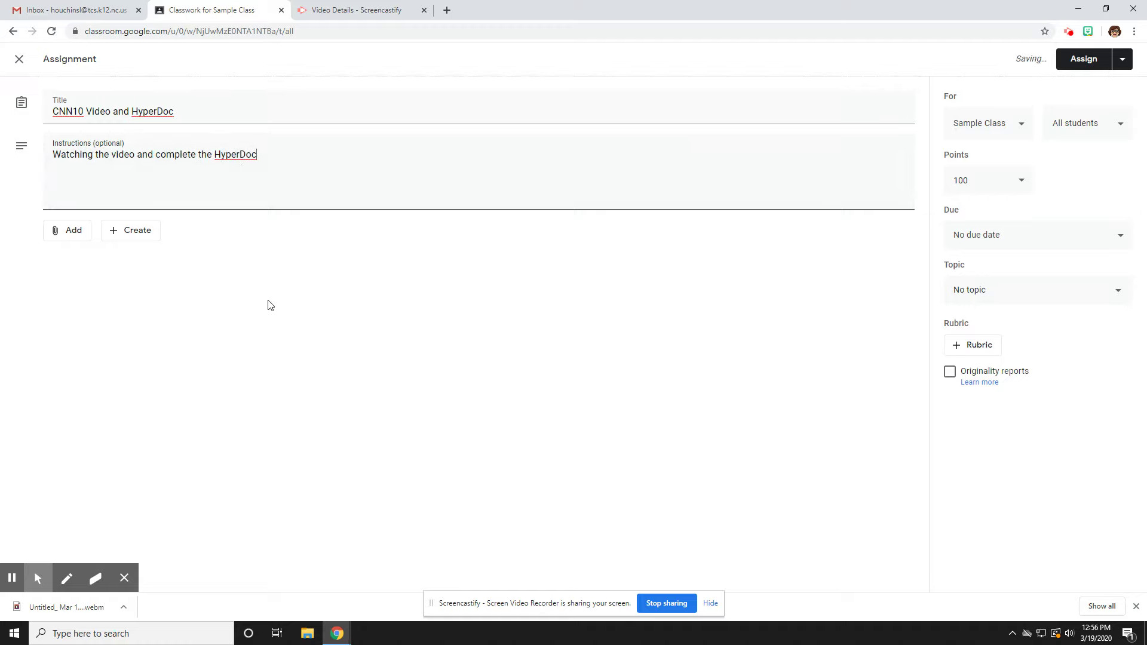
{"action": "left_click", "coordinate": [80, 236]}
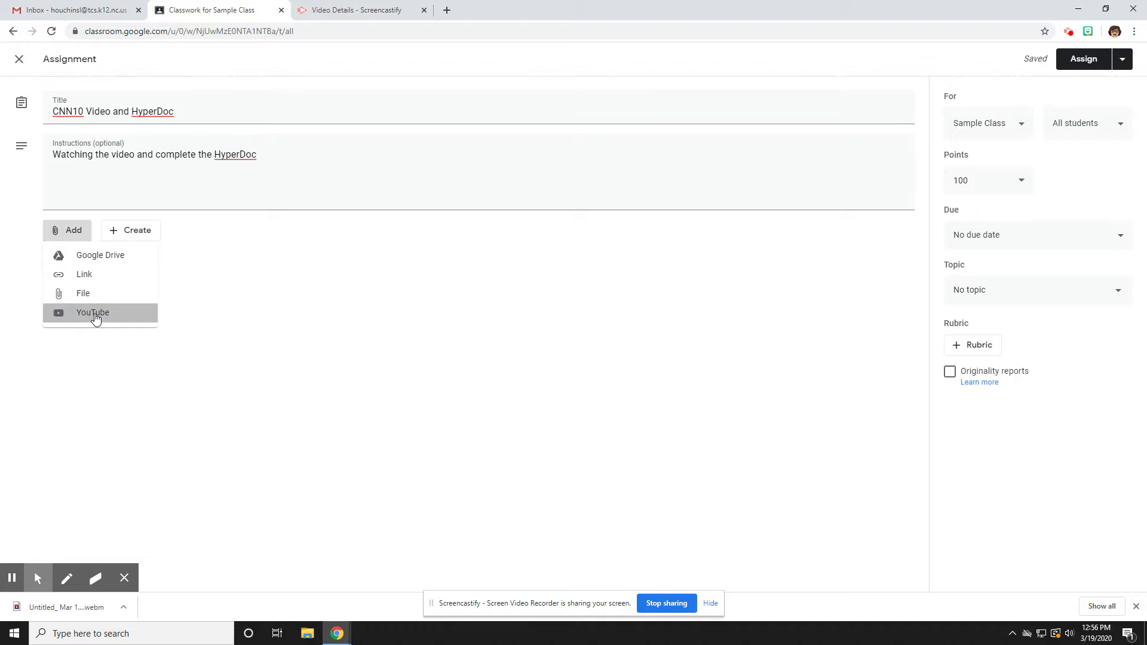
Step: Search YouTube for cnn10 and attach 'New Normal: Education Goes Digital | March 19, 2020'
{"action": "left_click", "coordinate": [94, 314]}
{"action": "left_click", "coordinate": [373, 200]}
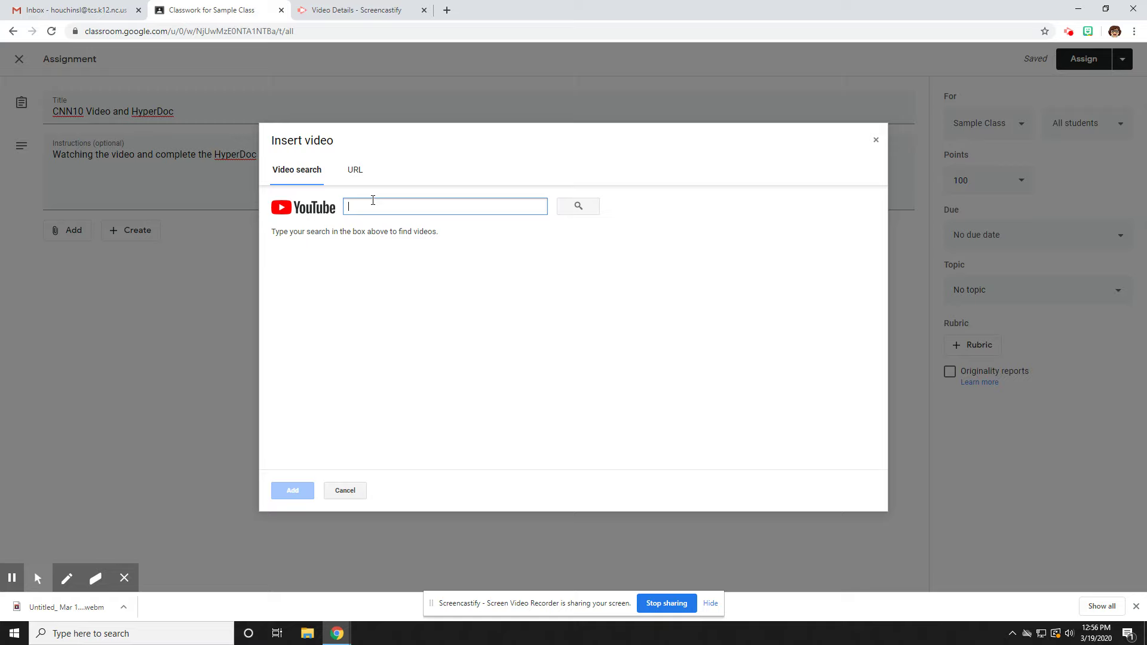
{"action": "left_click", "coordinate": [354, 170]}
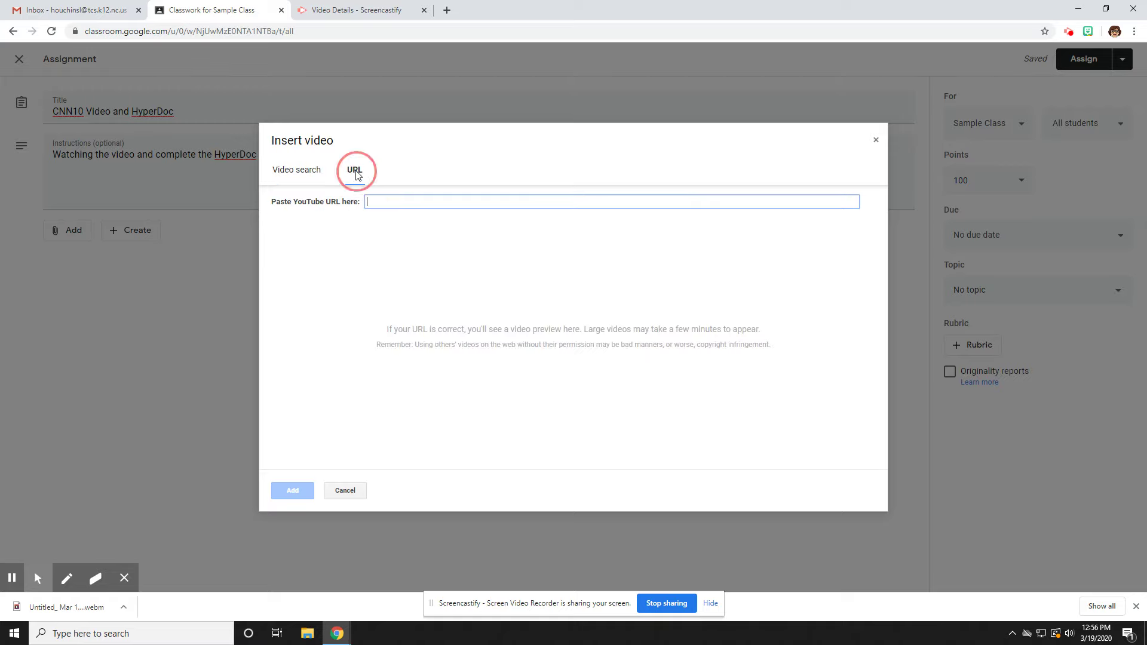
{"action": "left_click", "coordinate": [308, 172]}
{"action": "left_click", "coordinate": [362, 206]}
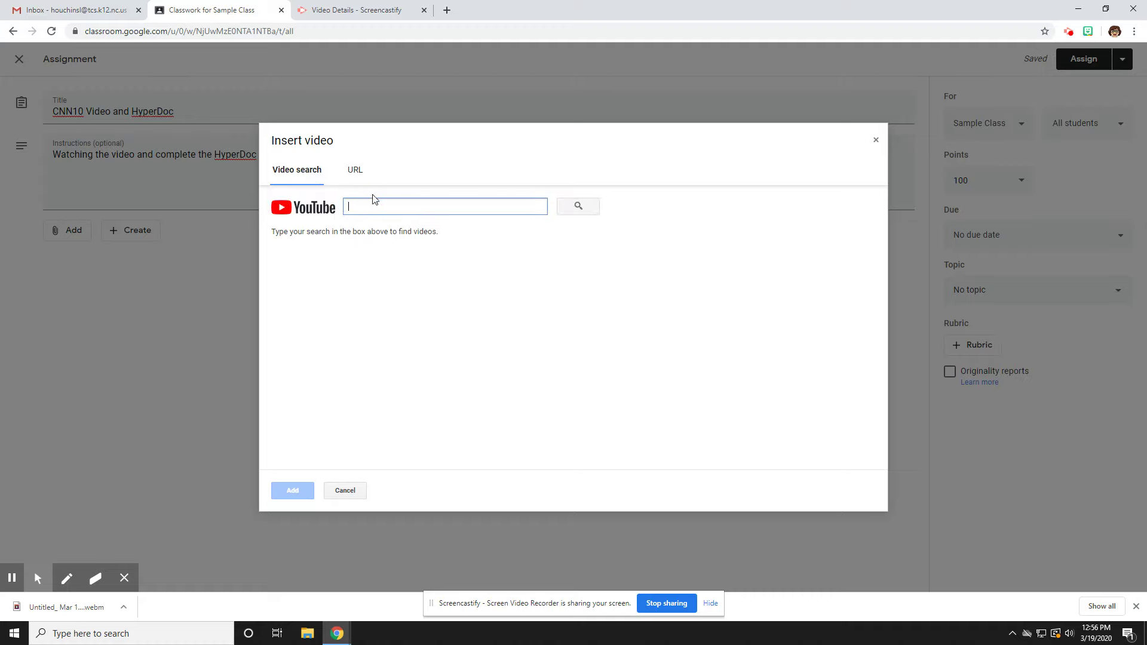
{"action": "type", "text": "cnn10"}
{"action": "key", "text": "Return"}
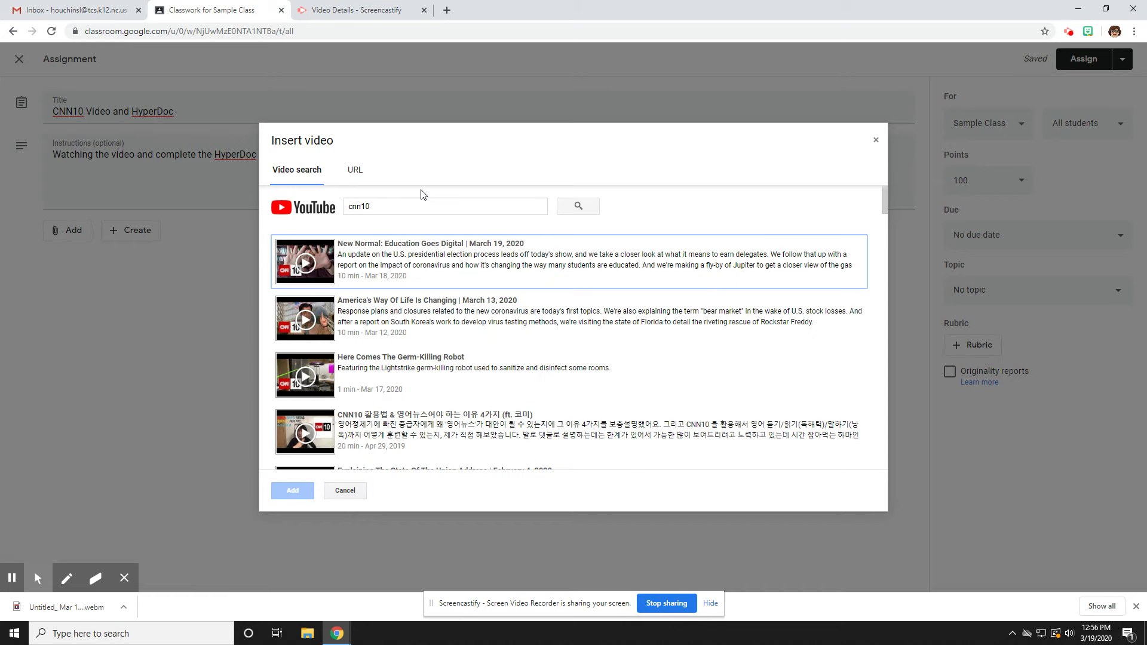
{"action": "left_click", "coordinate": [541, 271]}
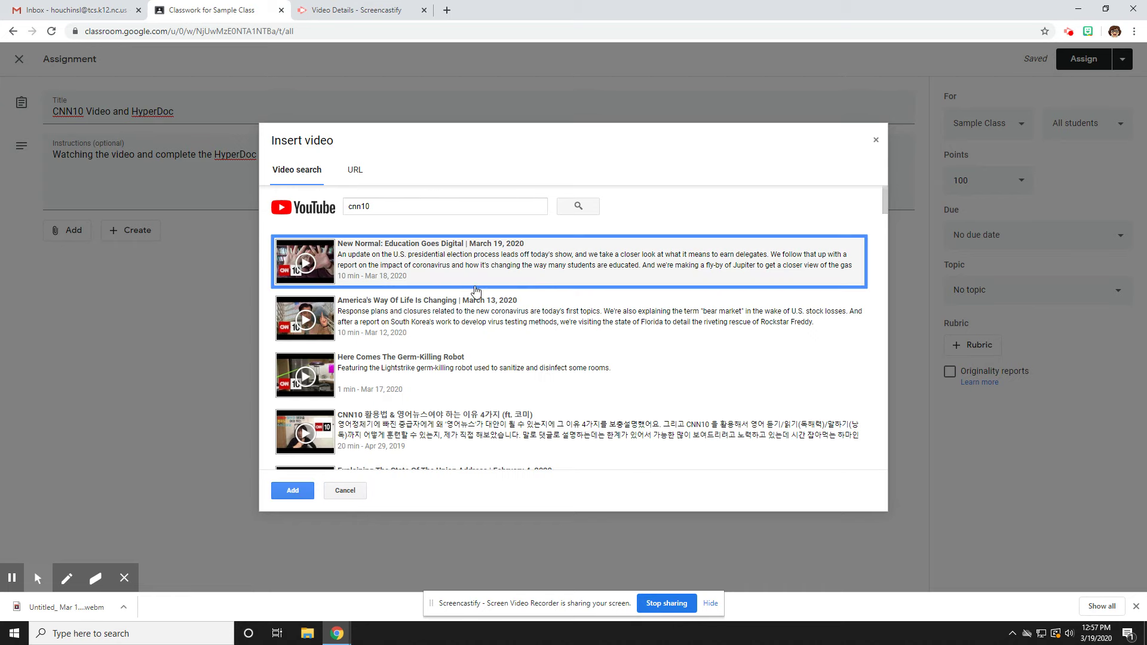
{"action": "left_click", "coordinate": [292, 491]}
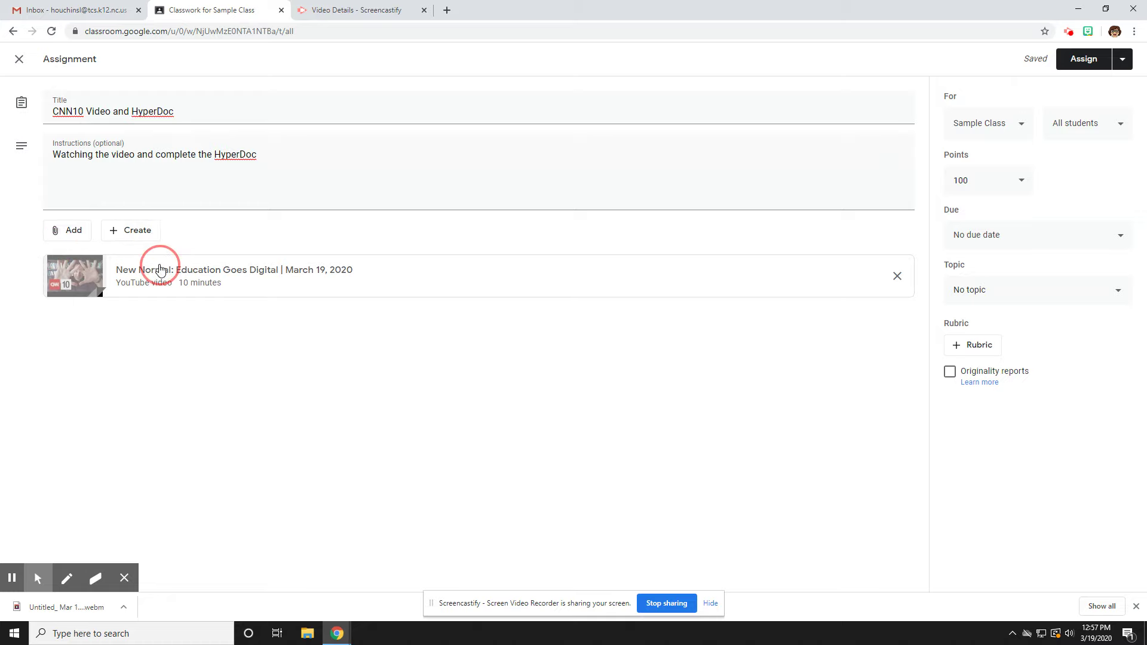
{"action": "left_click", "coordinate": [55, 233]}
Step: Create a new Google Doc from the assignment named 'CNN10 - Thursday, March 19'
{"action": "left_click", "coordinate": [193, 236]}
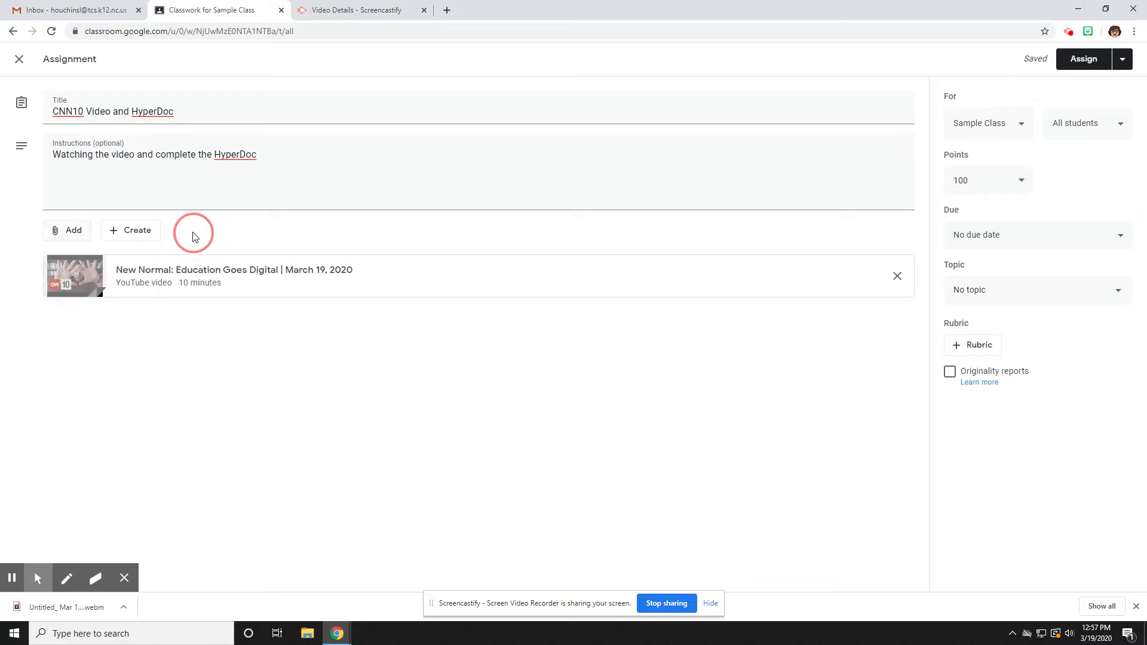
{"action": "left_click", "coordinate": [139, 232]}
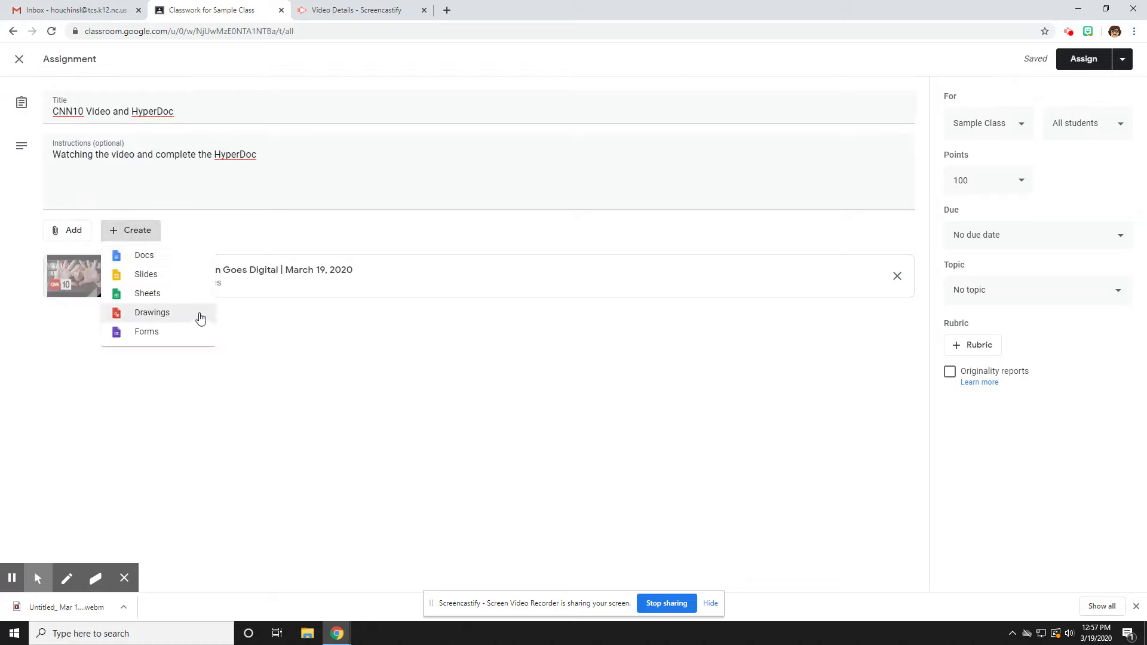
{"action": "left_click", "coordinate": [152, 262]}
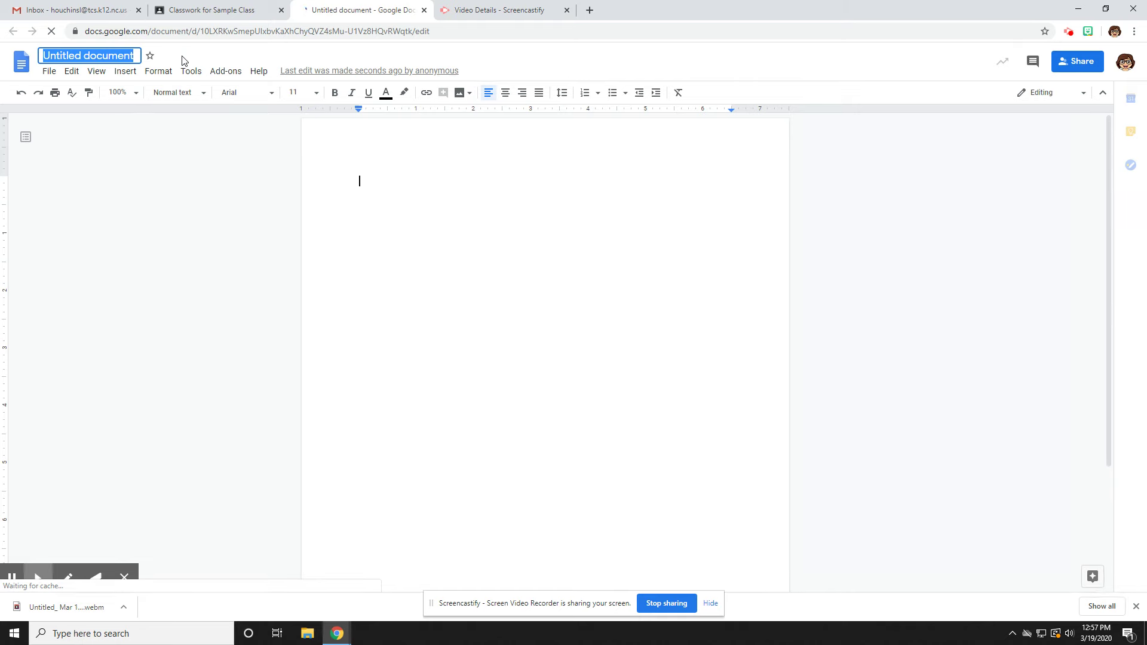
{"action": "type", "text": "C"}
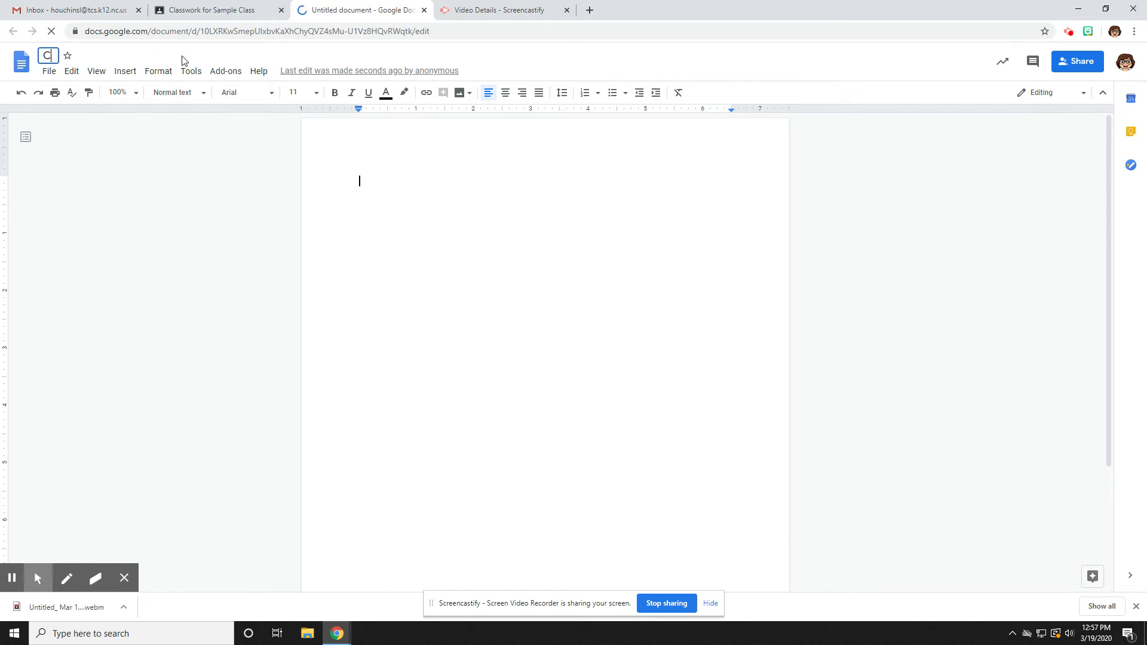
{"action": "type", "text": "NN10 - Thursda"}
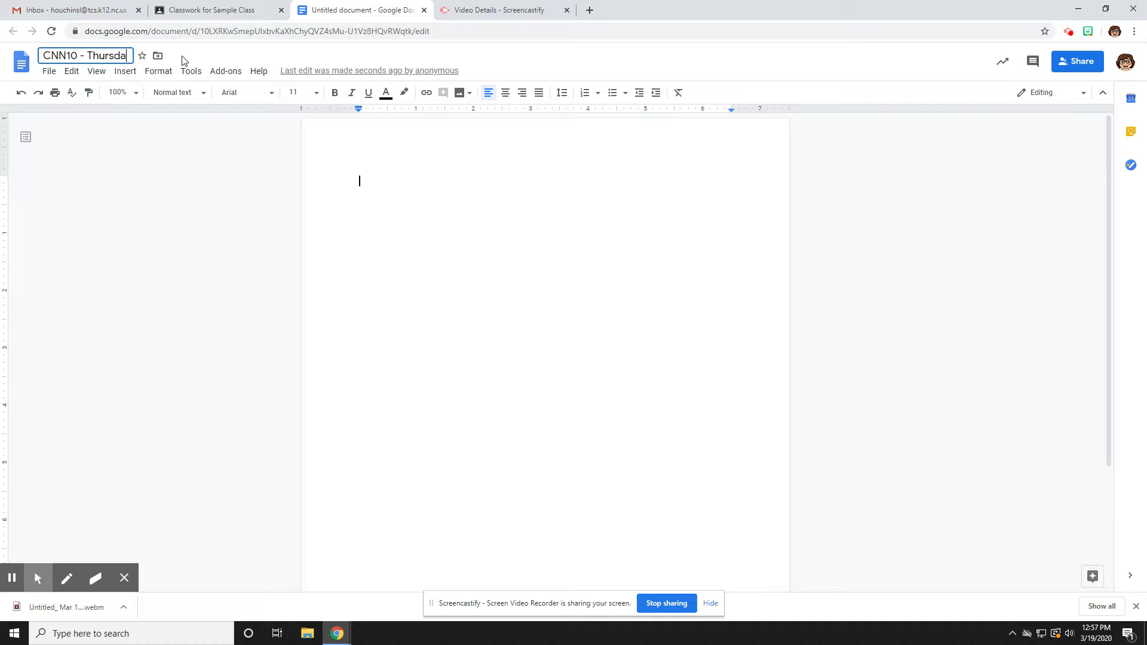
{"action": "type", "text": "y, March 19"}
{"action": "left_click", "coordinate": [360, 179]}
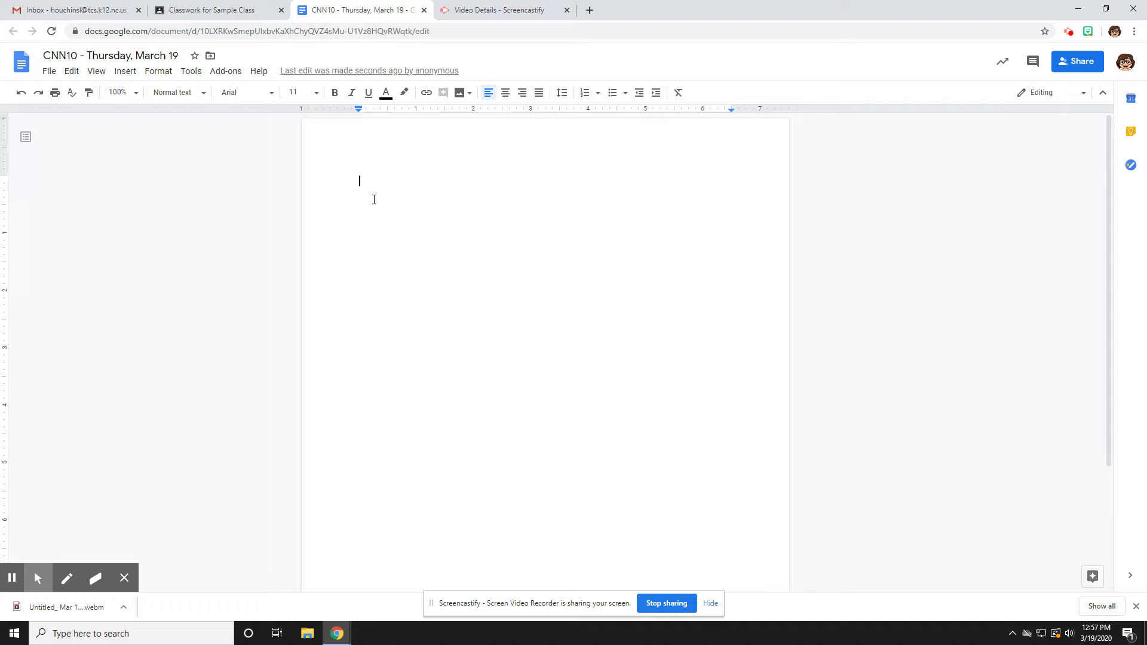
Step: Type the bold heading 'List the top 3 stories AND describe them.'
{"action": "left_click", "coordinate": [334, 93]}
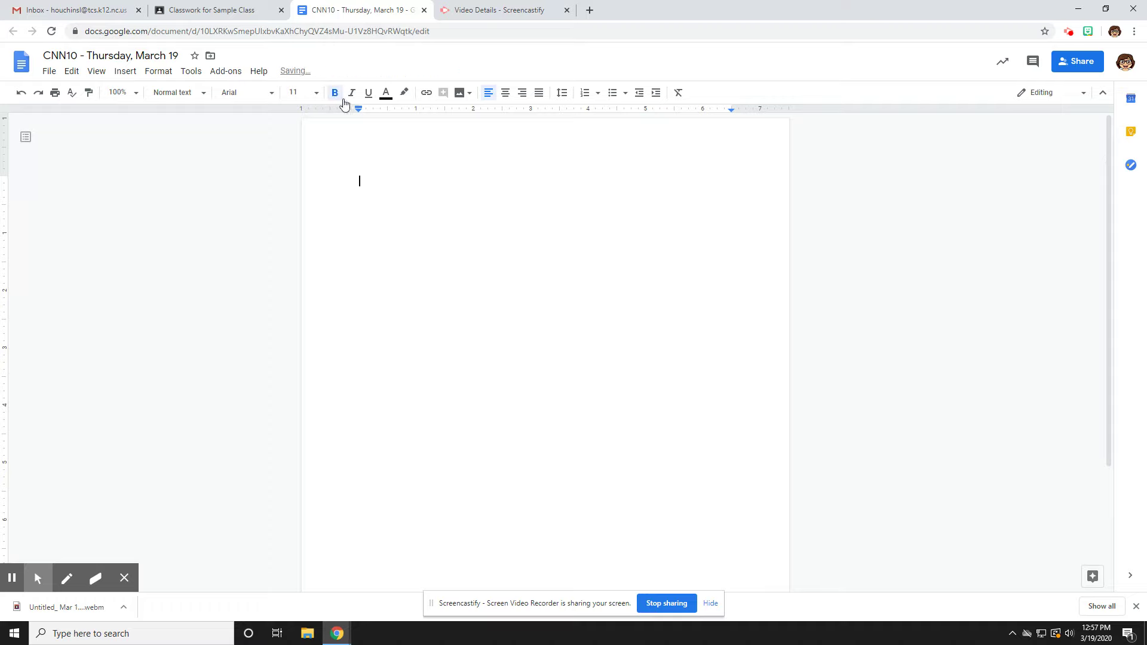
{"action": "type", "text": "List the top "}
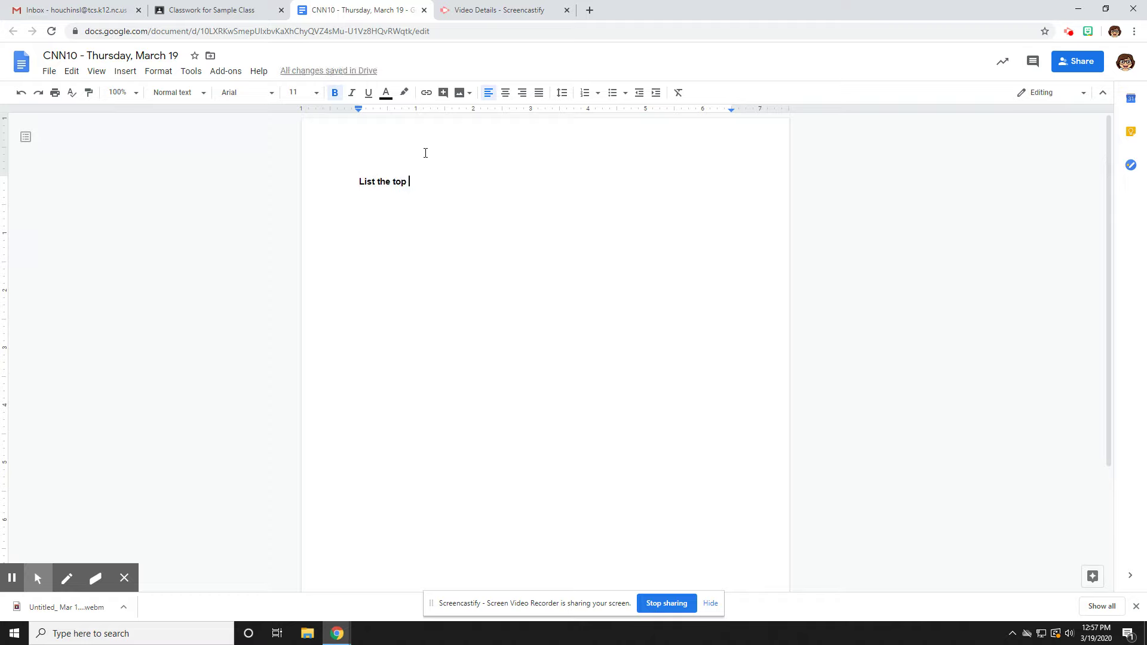
{"action": "type", "text": "3 storie"}
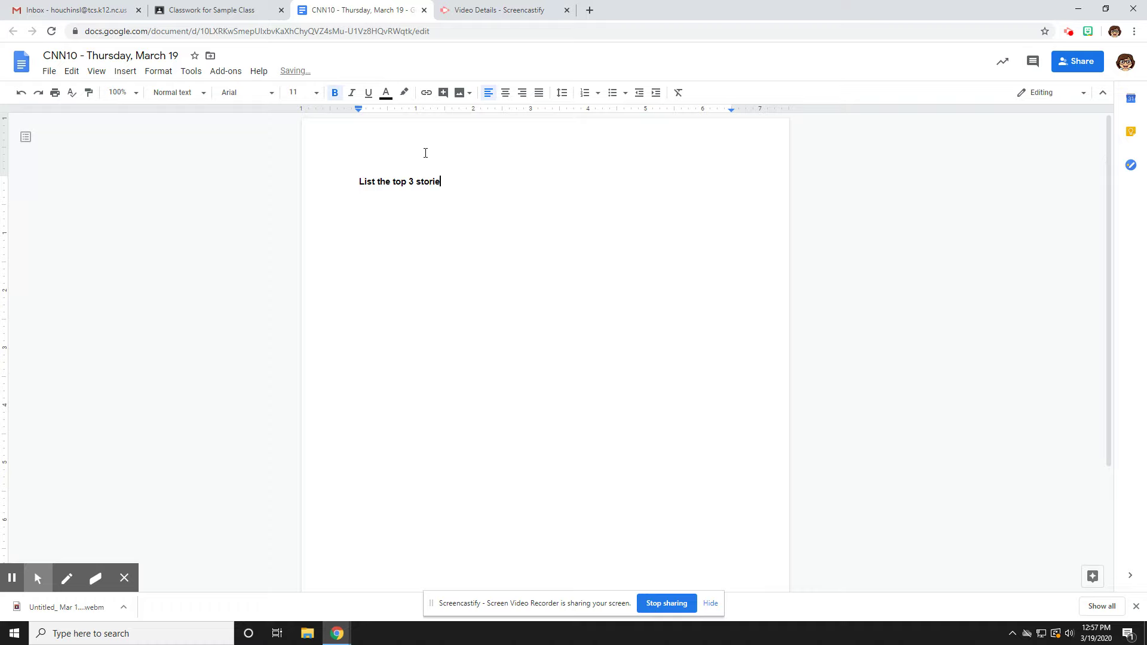
{"action": "type", "text": "s AND describe them."}
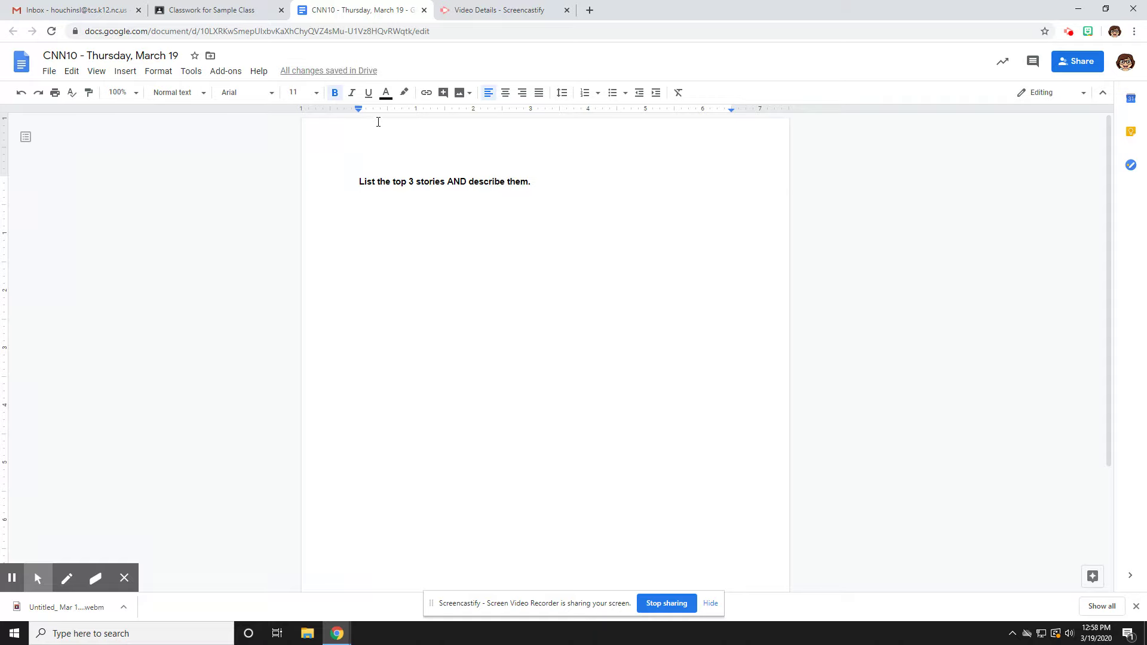
{"action": "left_click", "coordinate": [335, 92]}
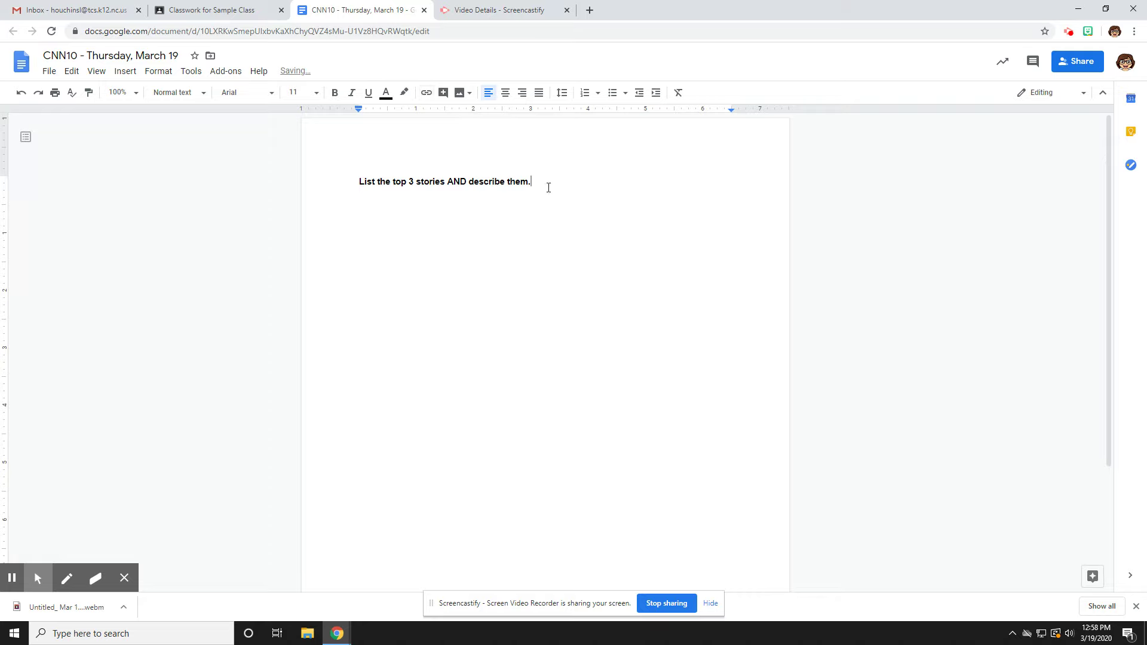
Step: Add empty numbered lines 1, 2 and 3 below the heading, with blank spacing
{"action": "key", "text": "Return"}
{"action": "type", "text": "1."}
{"action": "key", "text": "Return"}
{"action": "type", "text": "2."}
{"action": "key", "text": "Return"}
{"action": "type", "text": "3."}
{"action": "key", "text": "Home"}
{"action": "key", "text": "Return"}
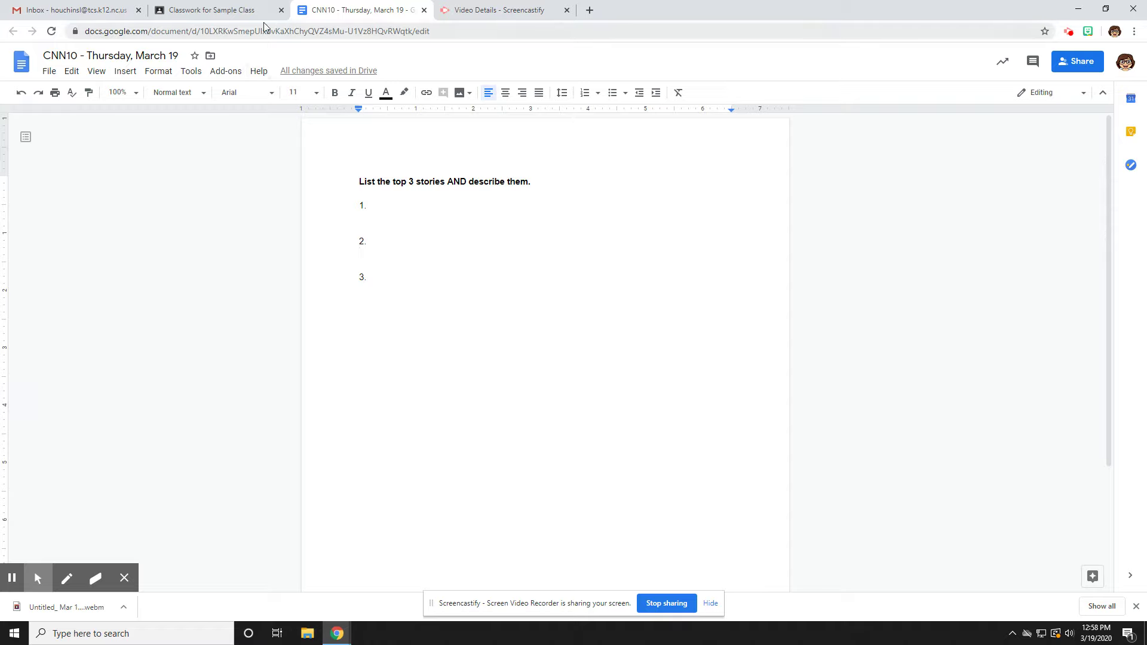
{"action": "left_click", "coordinate": [224, 17]}
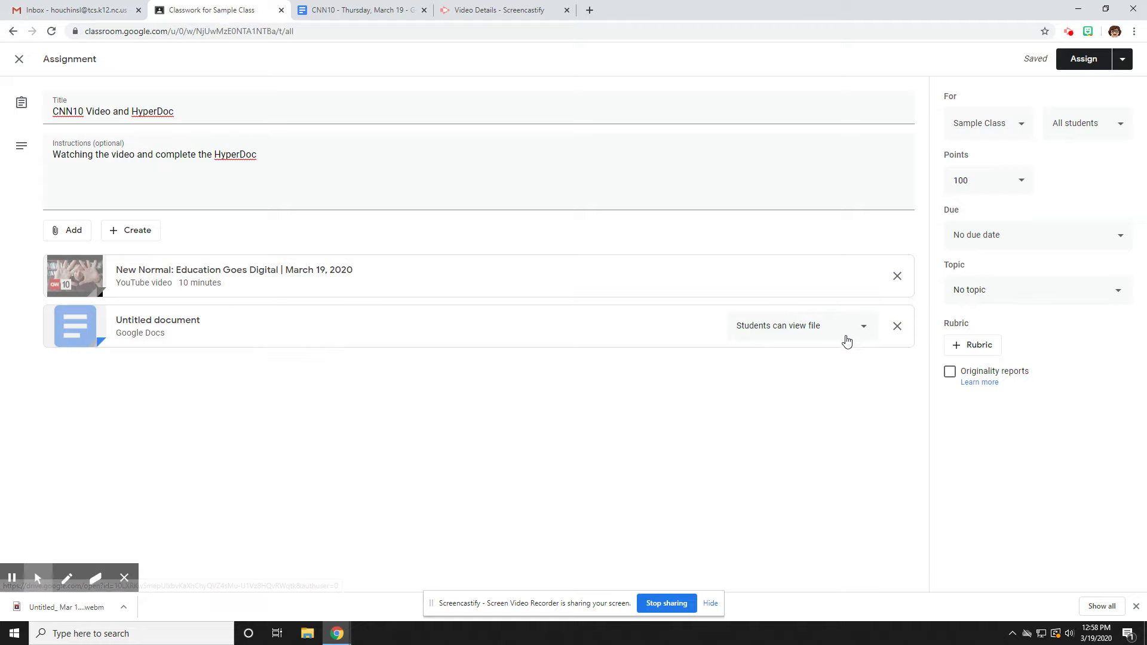
Step: Set the attached CNN10 doc to 'Make a copy for each student'
{"action": "left_click", "coordinate": [826, 335]}
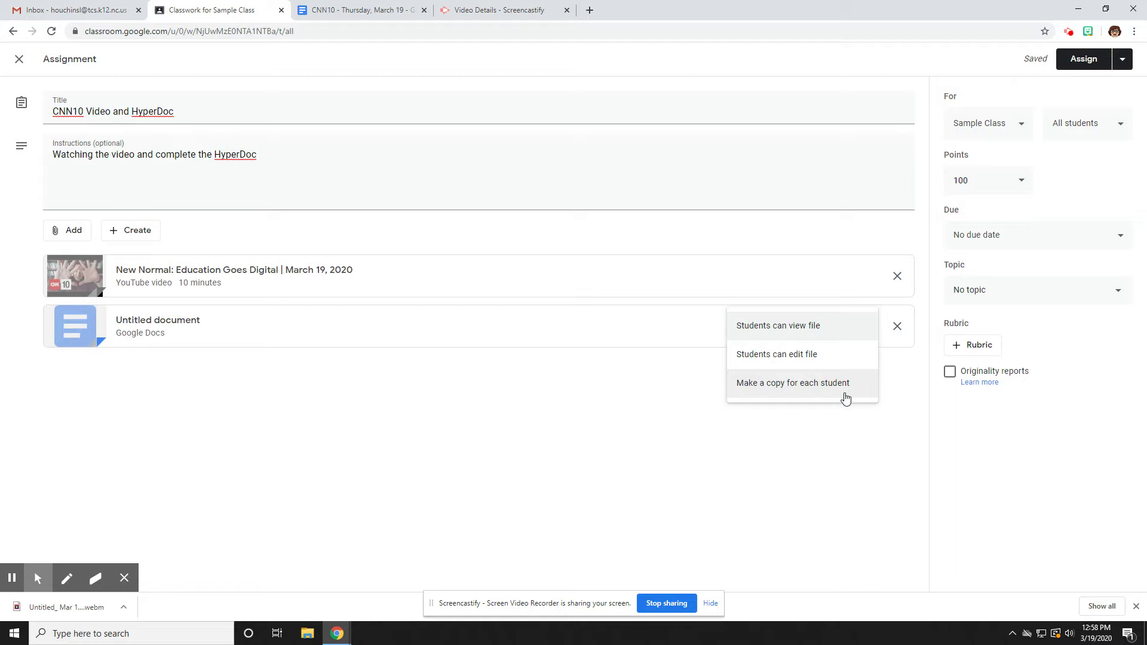
{"action": "left_click", "coordinate": [797, 396]}
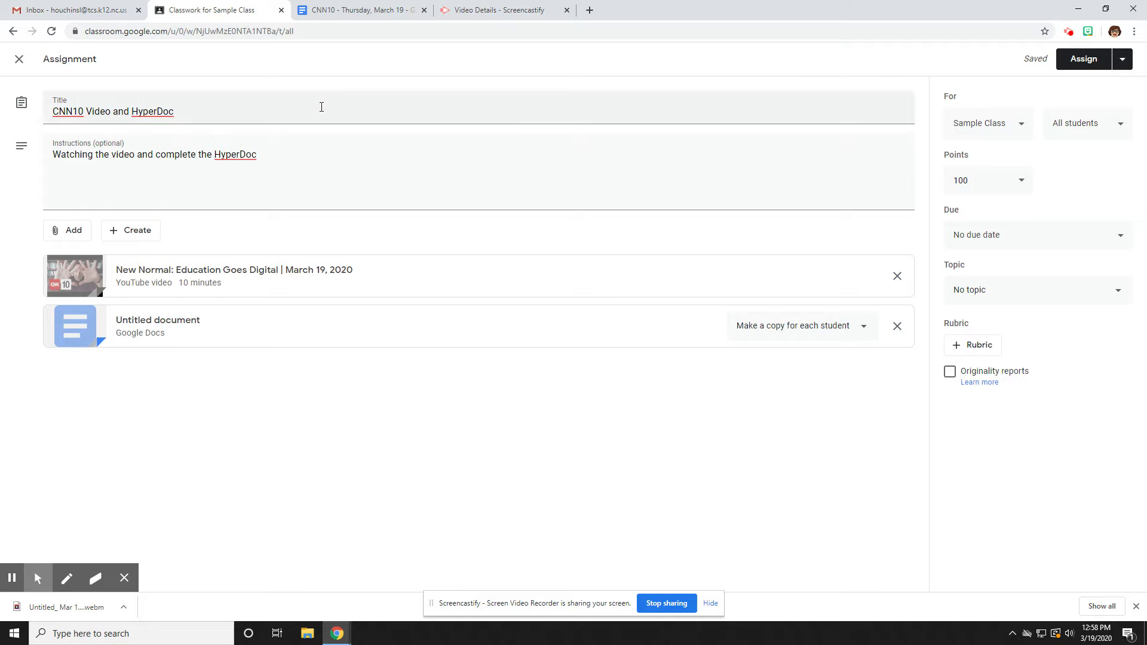
{"action": "left_click", "coordinate": [359, 14]}
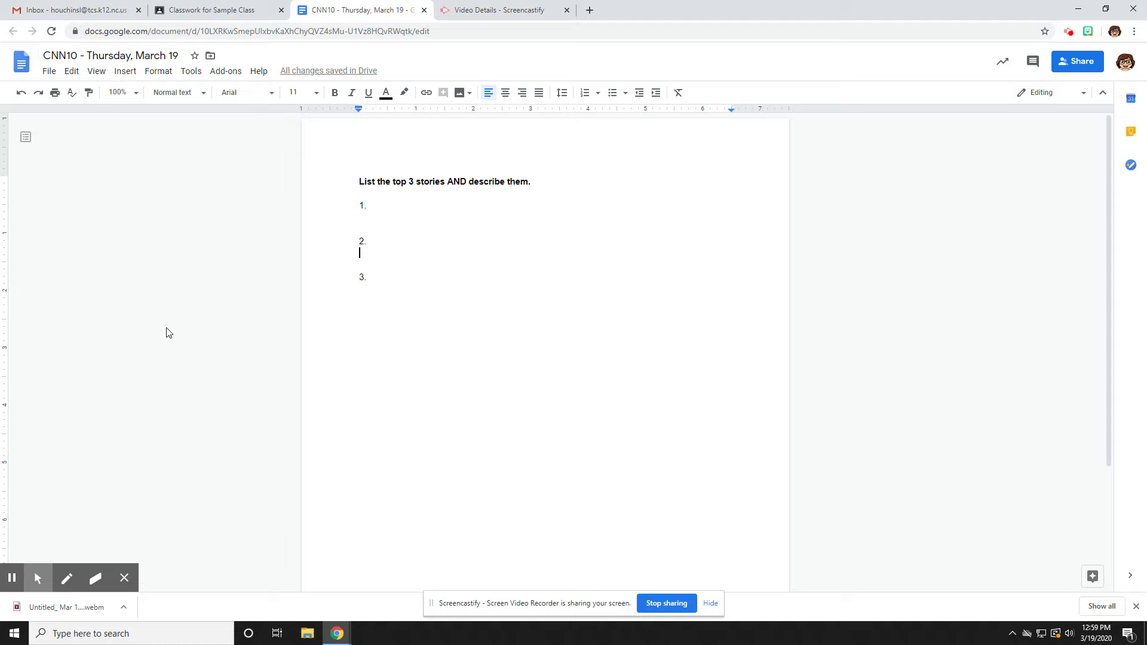
{"action": "left_click", "coordinate": [389, 206]}
{"action": "left_click", "coordinate": [215, 14]}
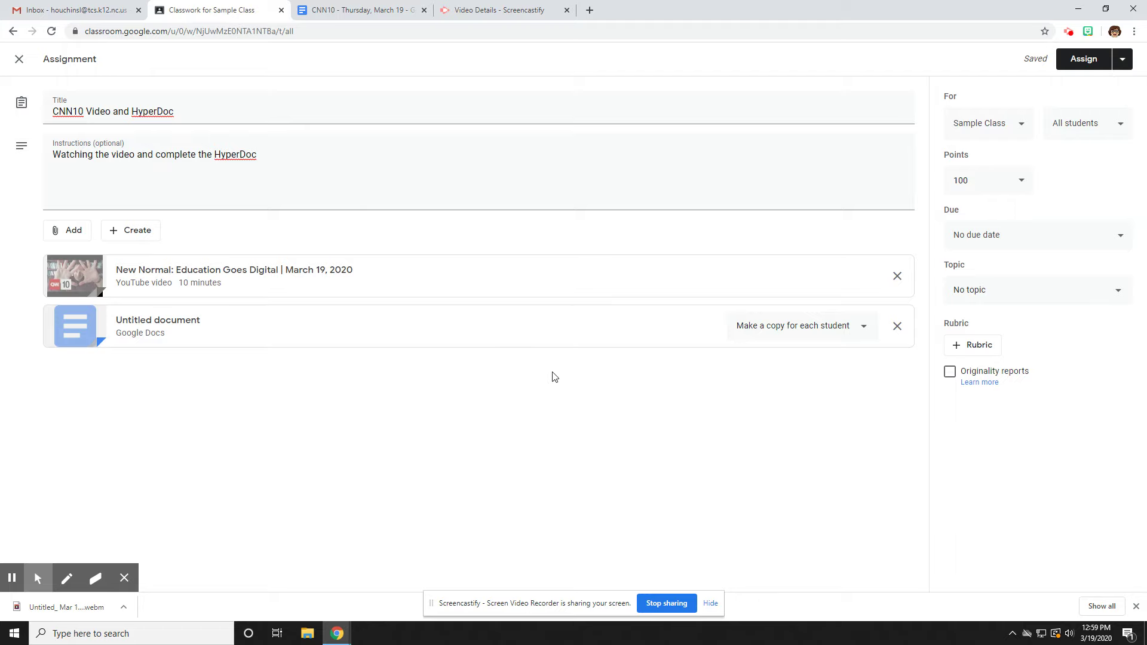
Step: Set the due date to March 20, keeping all students assigned and no topic
{"action": "left_click", "coordinate": [1104, 128]}
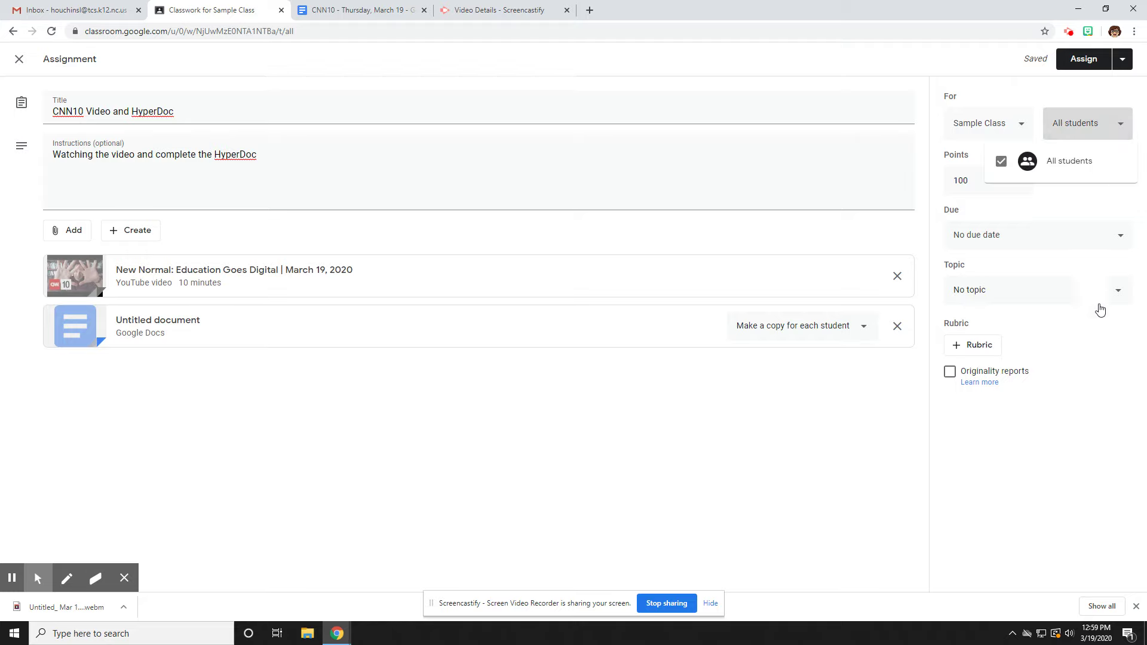
{"action": "left_click", "coordinate": [1087, 212]}
{"action": "left_click", "coordinate": [1069, 251]}
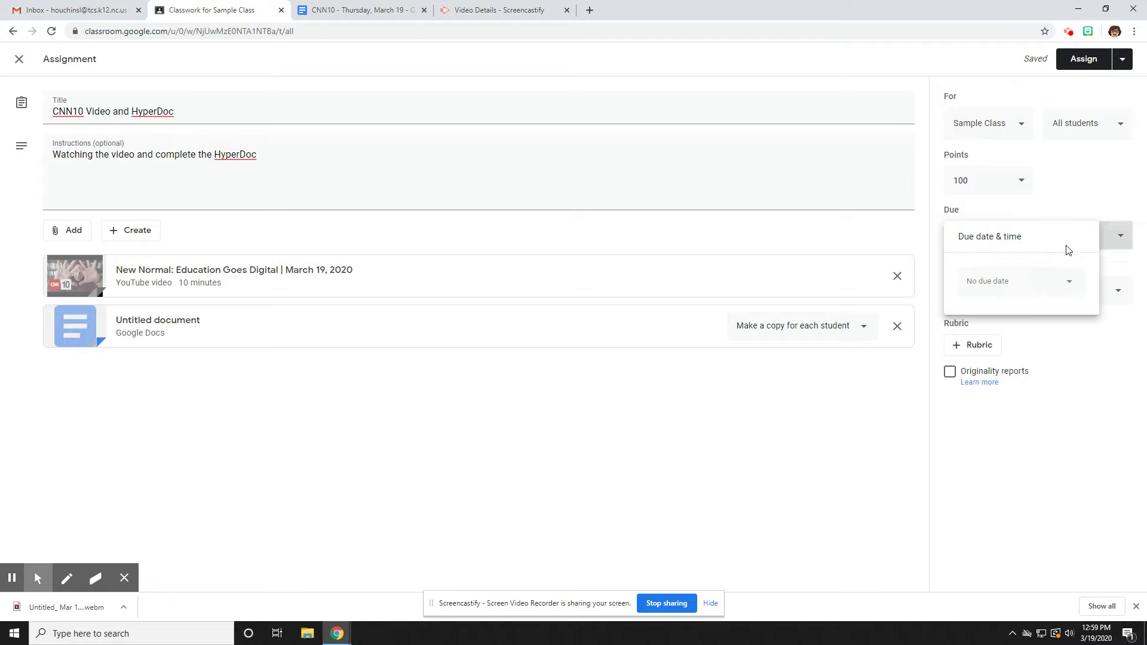
{"action": "left_click", "coordinate": [1054, 290]}
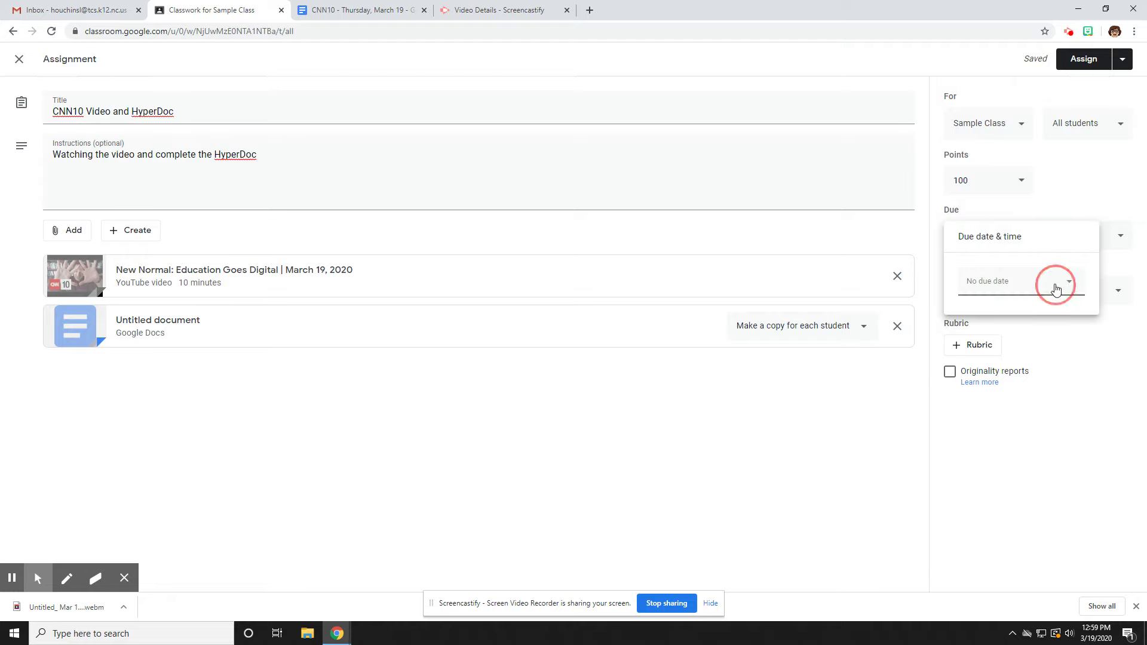
{"action": "left_click", "coordinate": [1062, 377]}
{"action": "left_click", "coordinate": [1057, 395]}
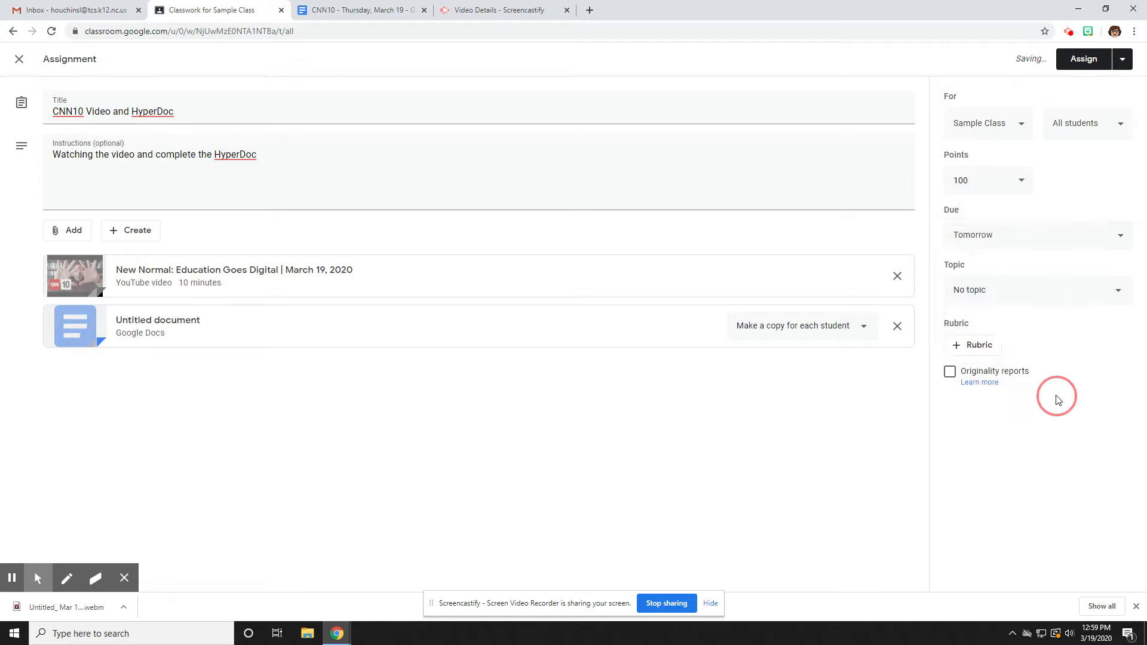
{"action": "left_click", "coordinate": [1023, 293]}
{"action": "left_click", "coordinate": [1023, 292]}
{"action": "left_click", "coordinate": [1122, 59]}
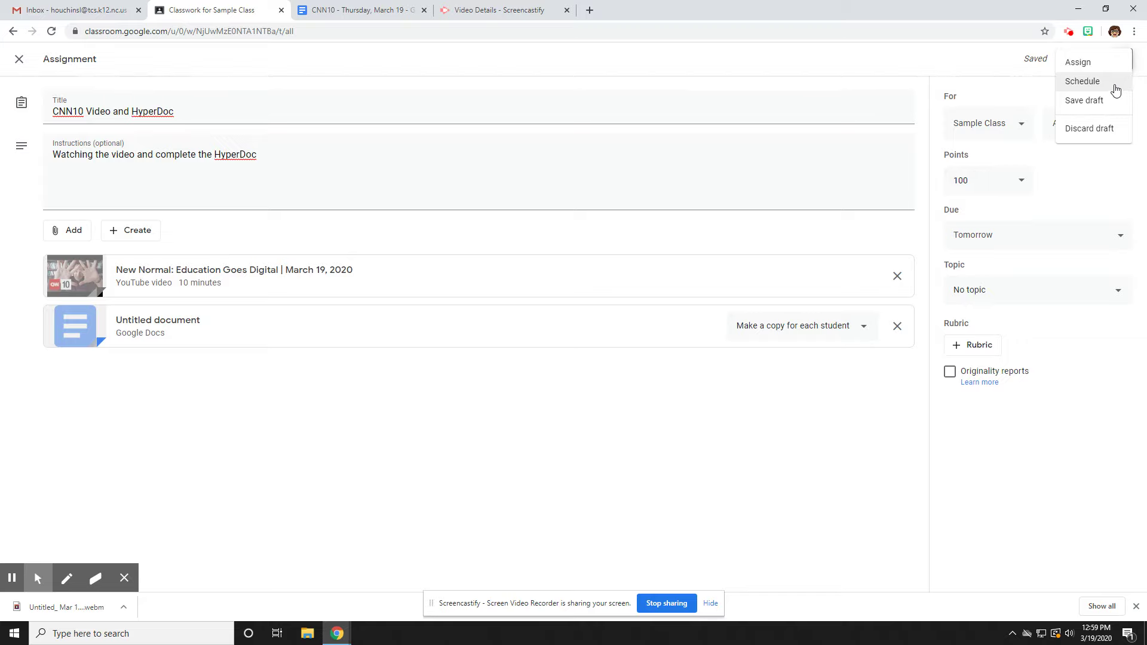
{"action": "left_click", "coordinate": [1115, 85]}
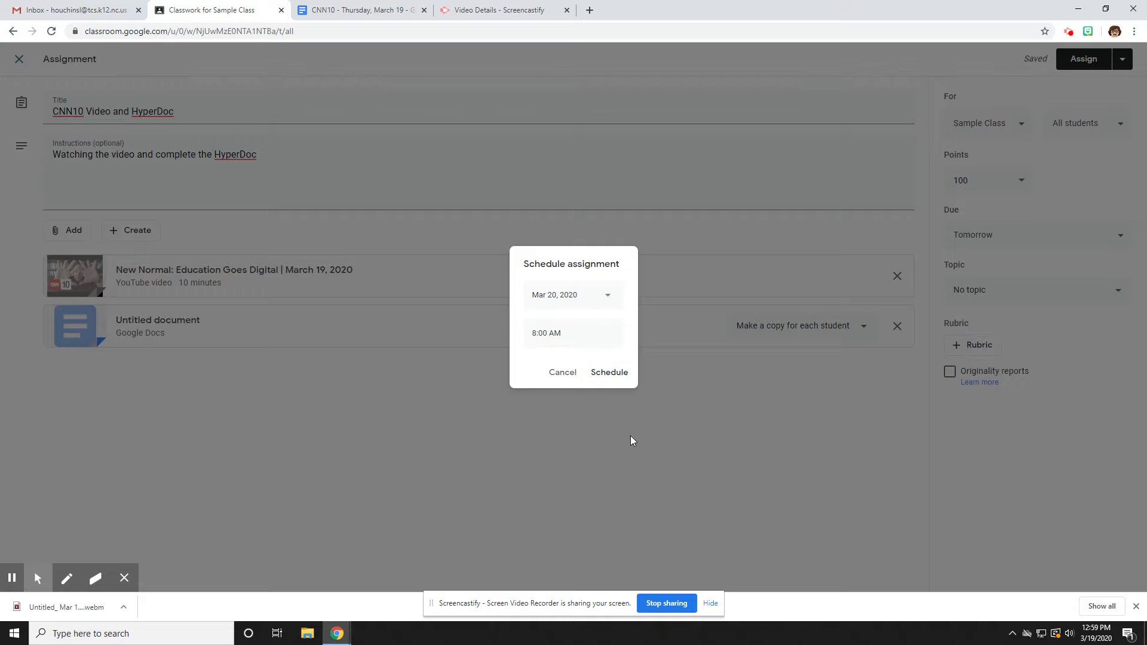
{"action": "left_click", "coordinate": [562, 373]}
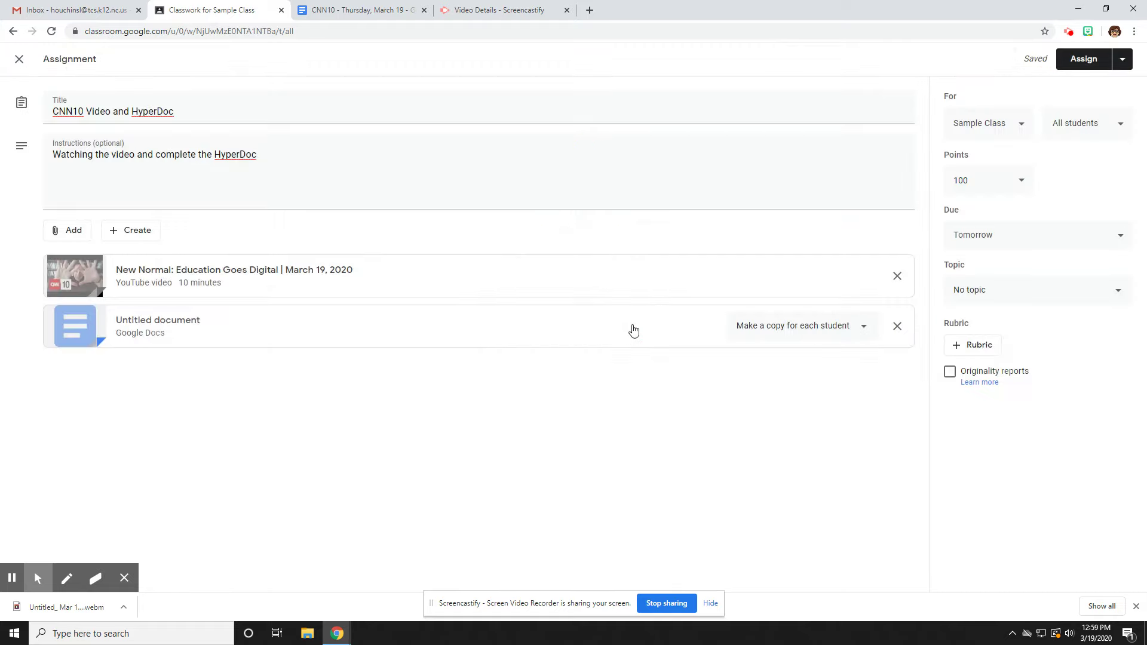
{"action": "left_click", "coordinate": [1080, 57]}
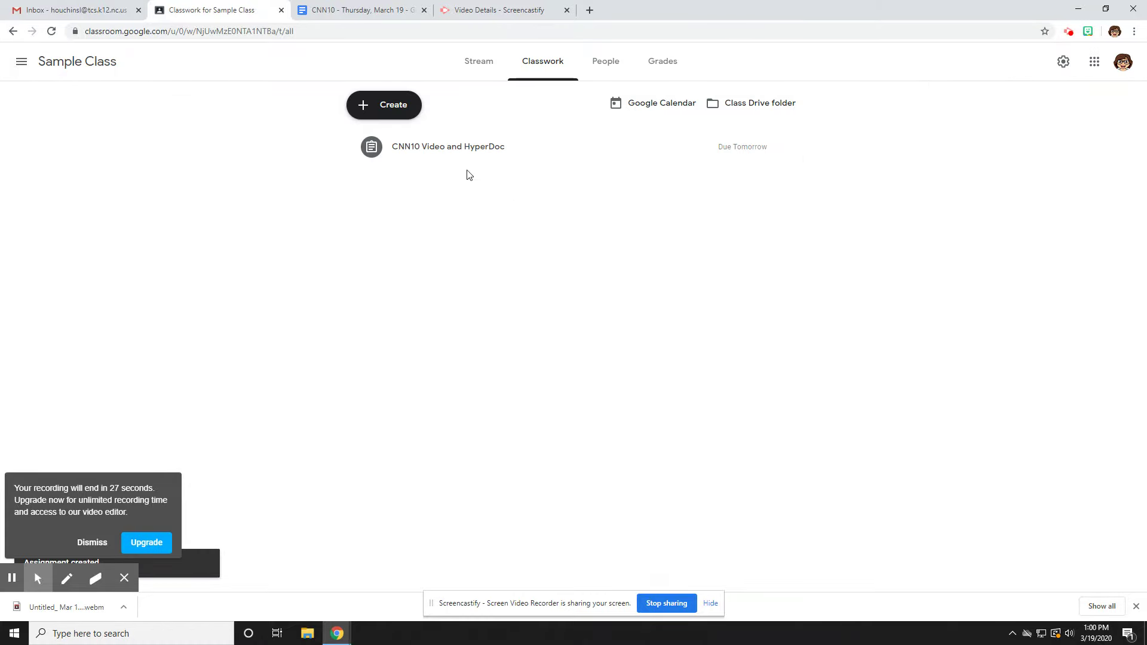
Step: Expand the posted CNN10 Video and HyperDoc assignment in Classwork to view its details
{"action": "left_click", "coordinate": [453, 147]}
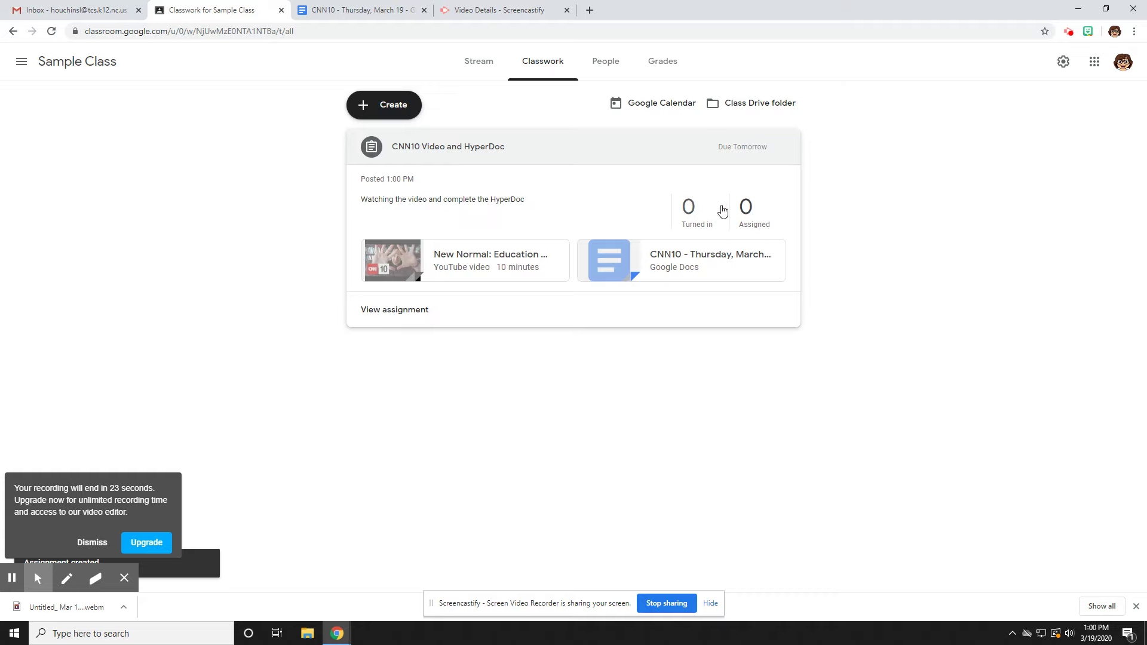
{"action": "mouse_move", "coordinate": [37, 578]}
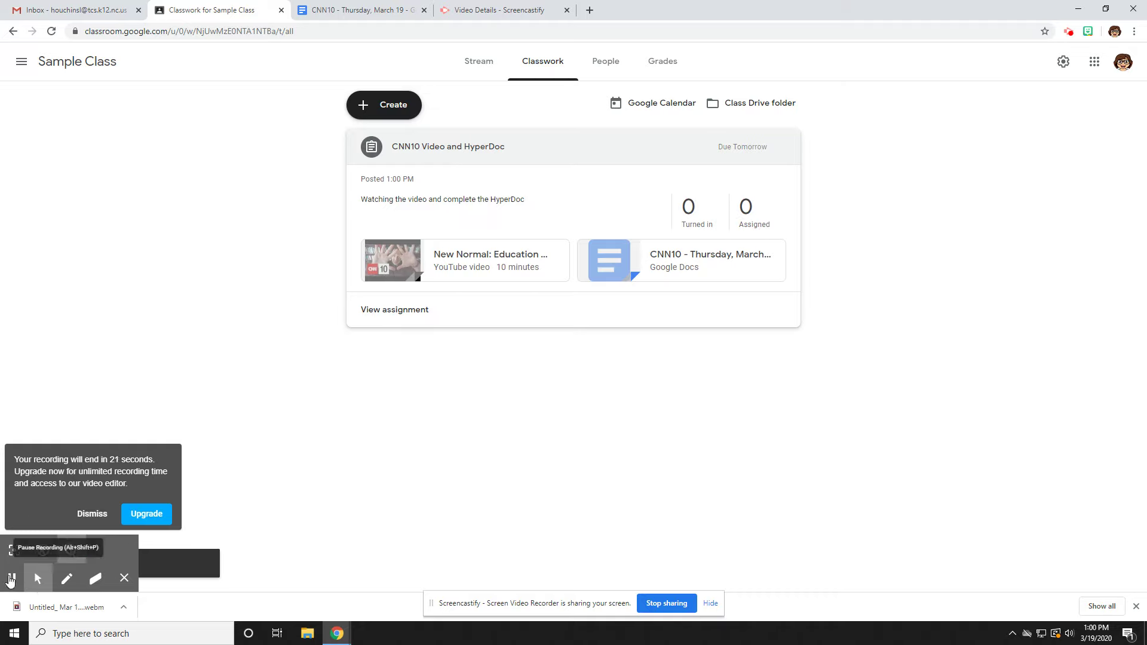